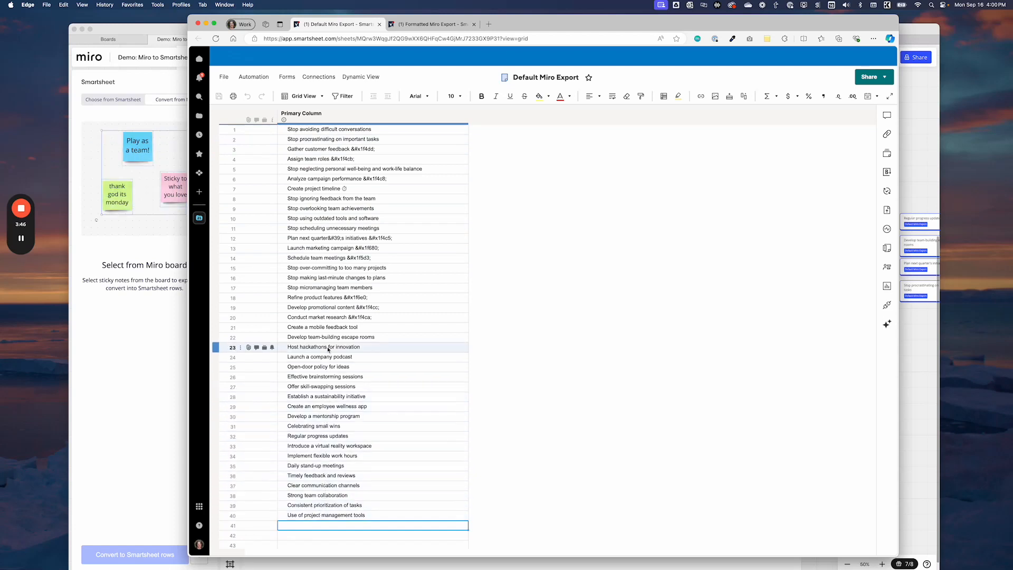
Remove the stray emoji code from the end of the "Launch marketing campaign" row in the Default Miro Export sheet
{"action": "left_click", "coordinate": [367, 250]}
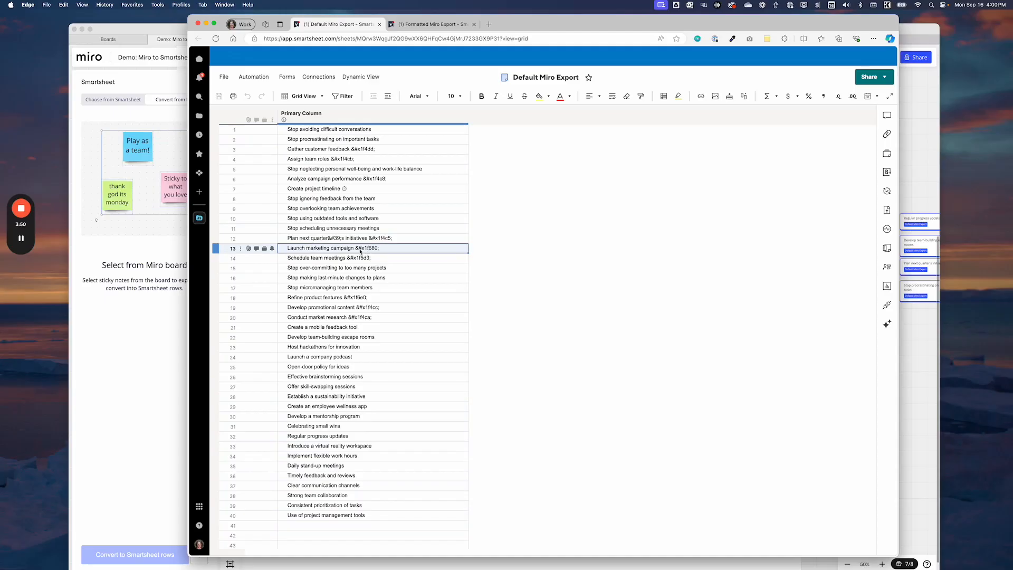
{"action": "left_click", "coordinate": [360, 251]}
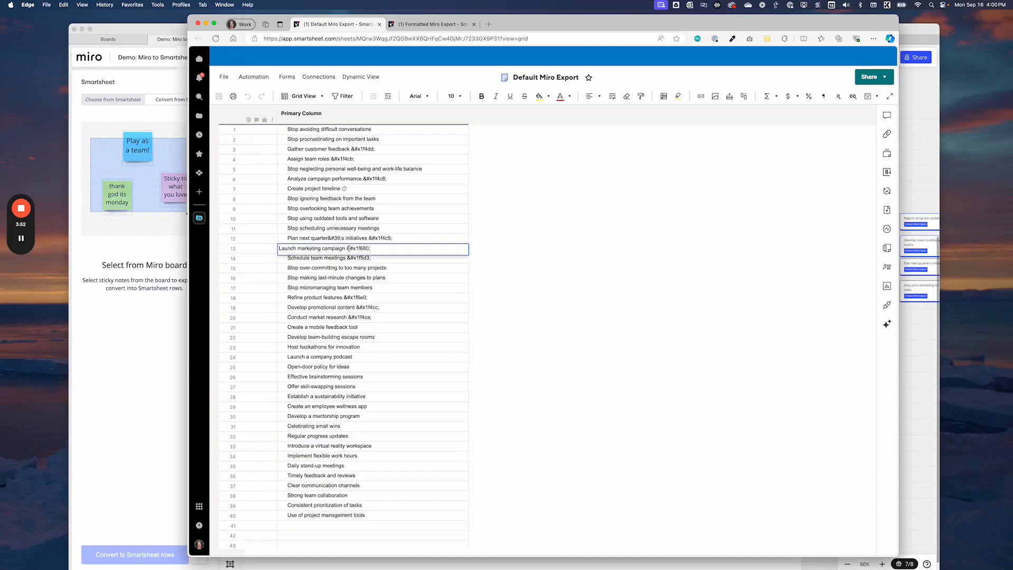
{"action": "key", "text": "BackSpace"}
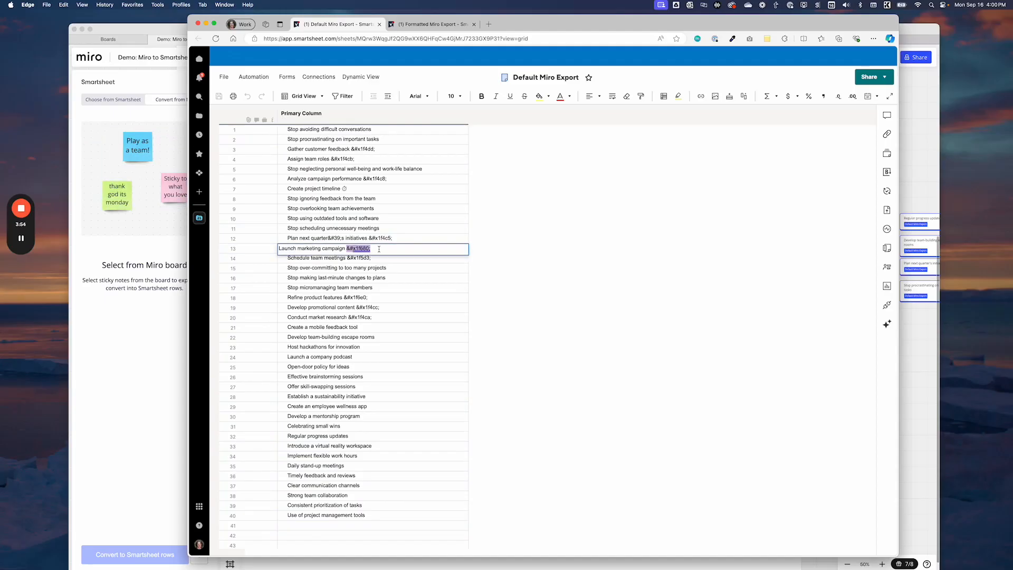
{"action": "left_click", "coordinate": [362, 288]}
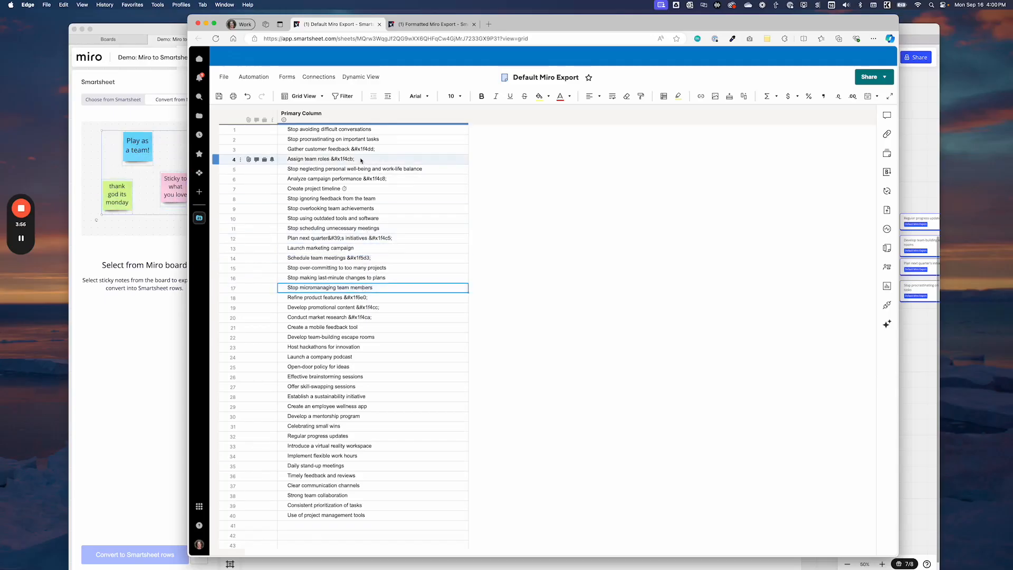
{"action": "left_click", "coordinate": [349, 190]}
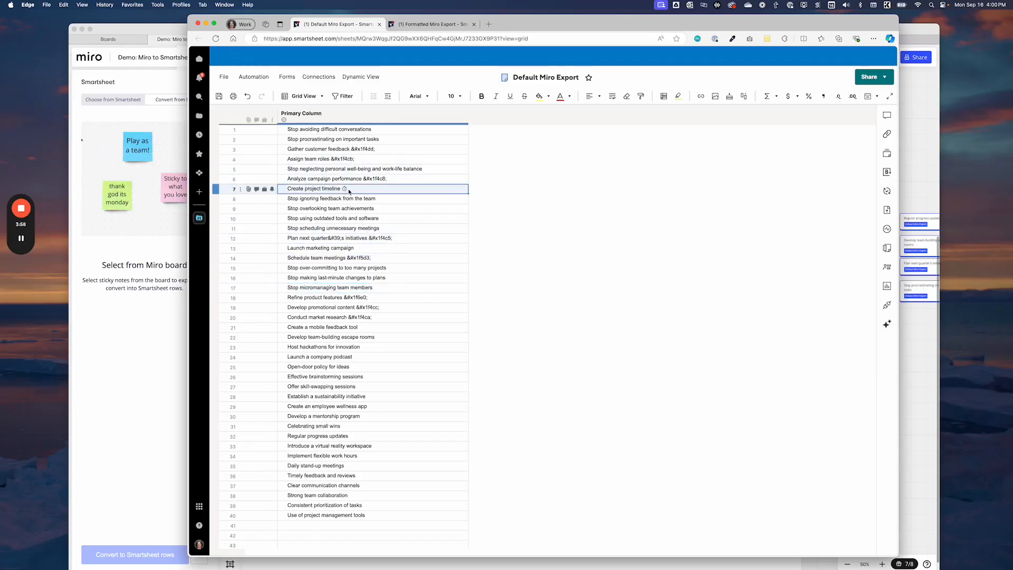
{"action": "left_click", "coordinate": [349, 200]}
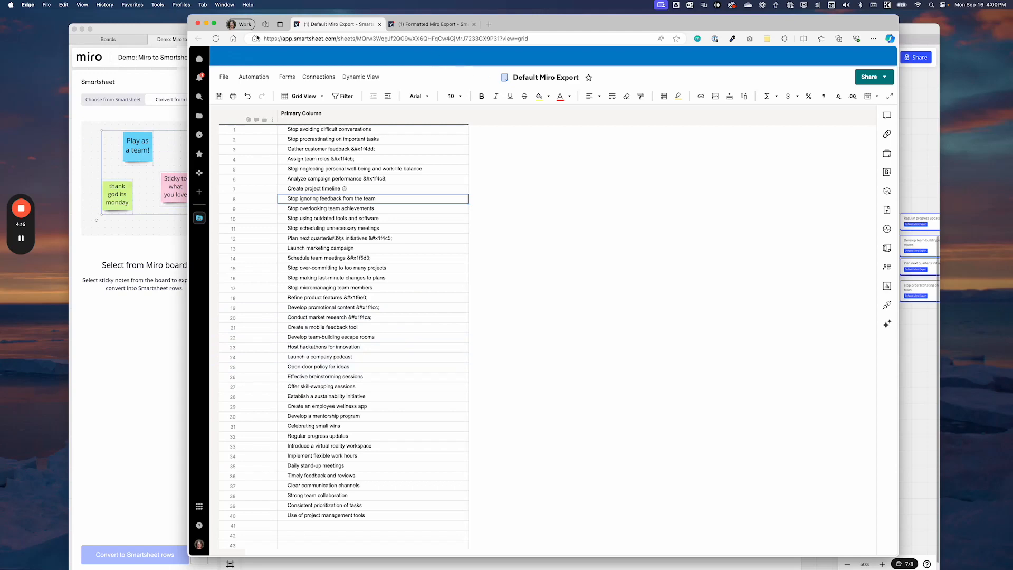
Switch to Miro and open the Smartsheet conversion tool on the board "Copy 2 of Demo: Miro to Smartsheet"
{"action": "left_click", "coordinate": [155, 30]}
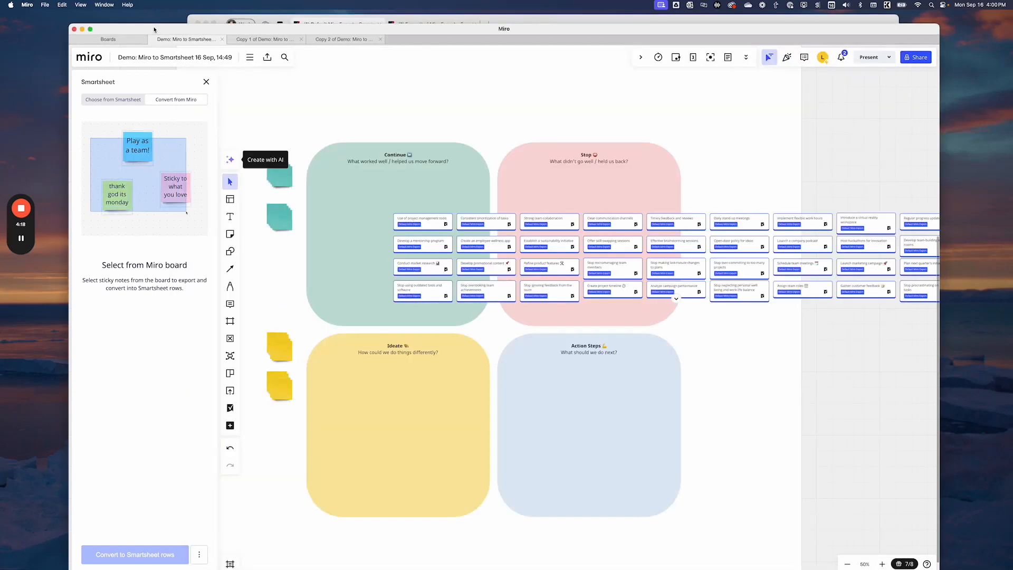
{"action": "left_click", "coordinate": [337, 39]}
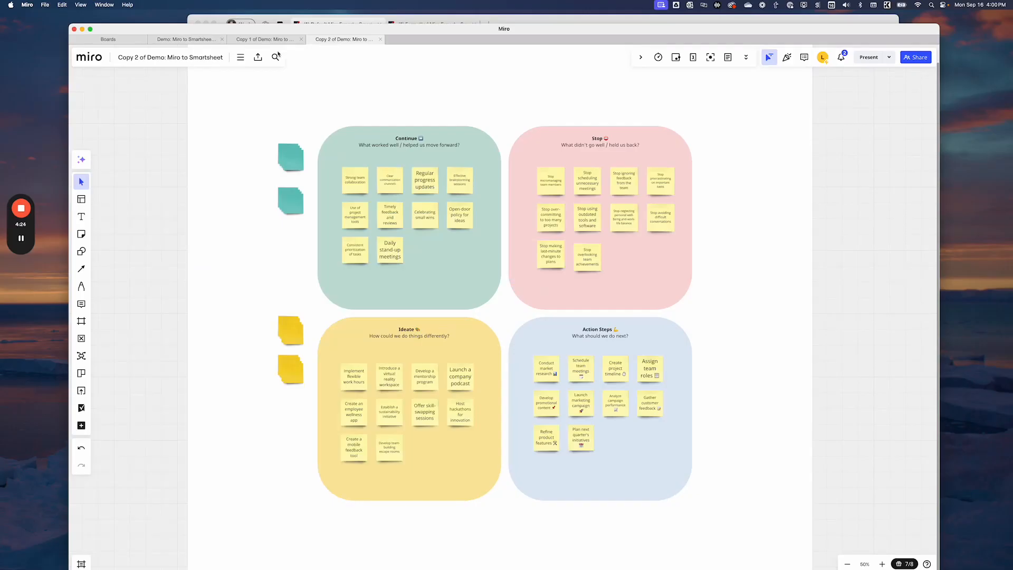
{"action": "left_click", "coordinate": [81, 408]}
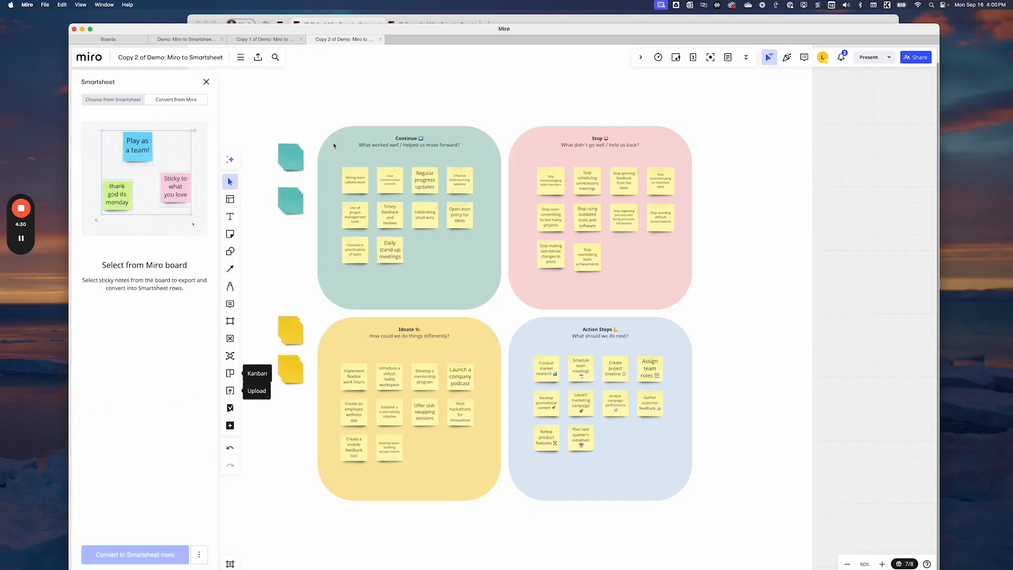
Convert all sticky notes in the Continue quadrant to rows in the Formatted Miro Export sheet of the "* 1. Miro to Smartsheet Demo" workspace
{"action": "left_click_drag", "start_coordinate": [331, 142], "coordinate": [481, 287]}
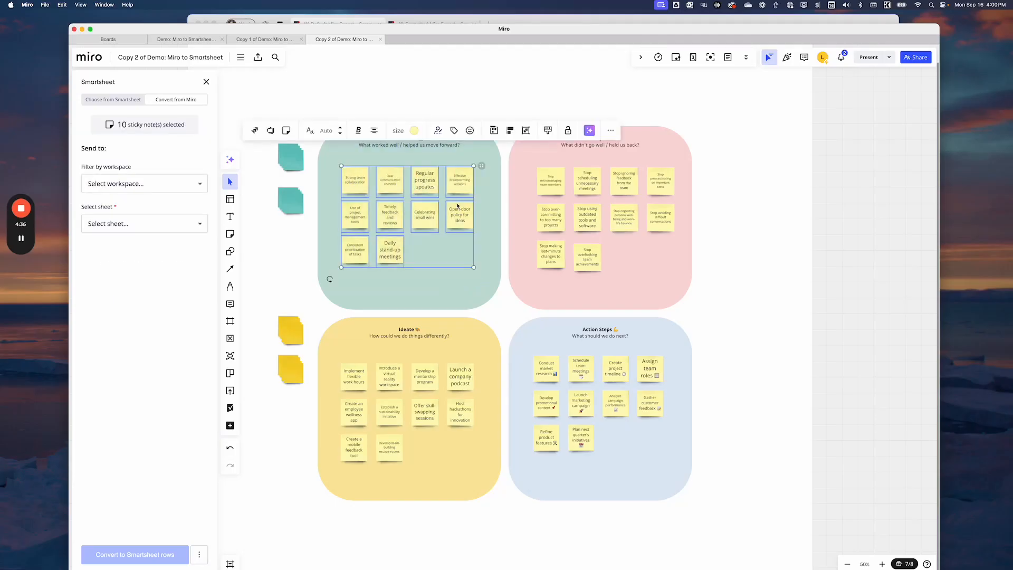
{"action": "left_click", "coordinate": [93, 185]}
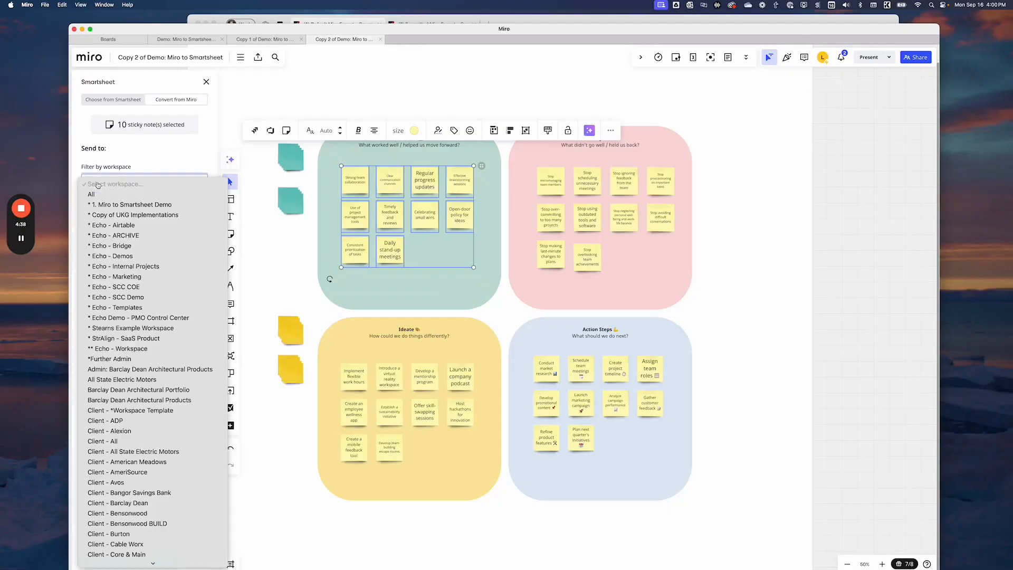
{"action": "left_click", "coordinate": [118, 205]}
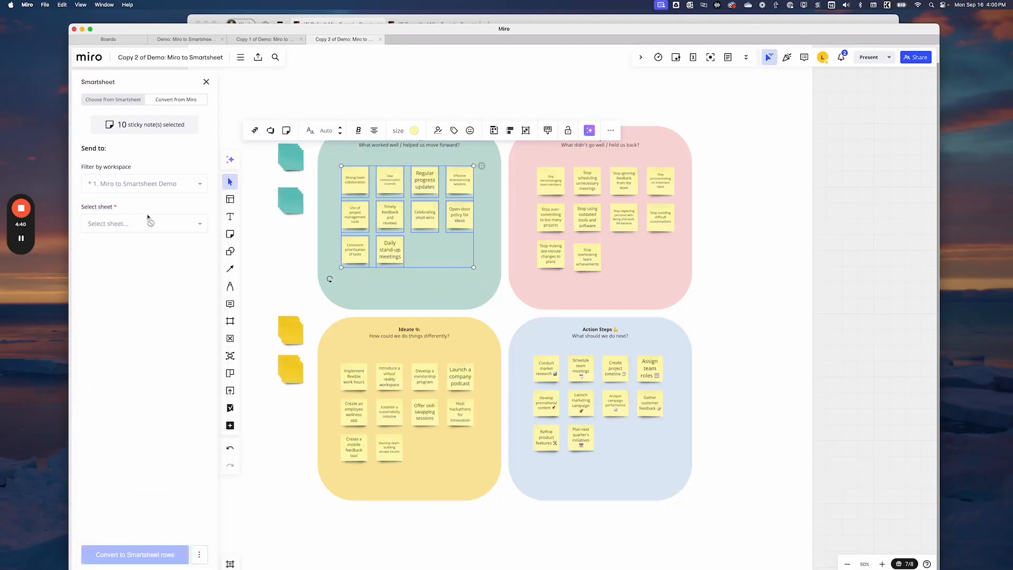
{"action": "left_click", "coordinate": [137, 224]}
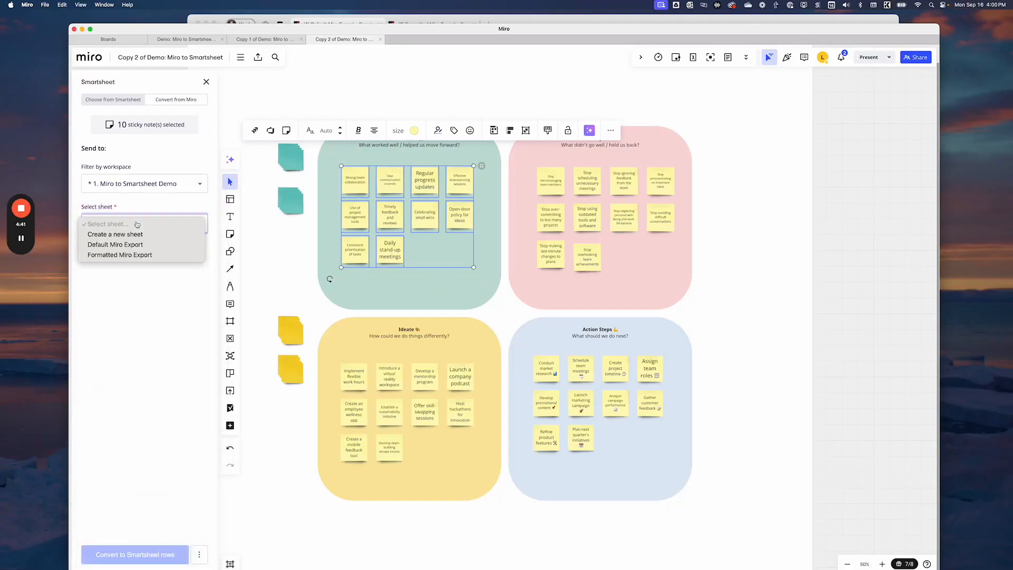
{"action": "left_click", "coordinate": [112, 257]}
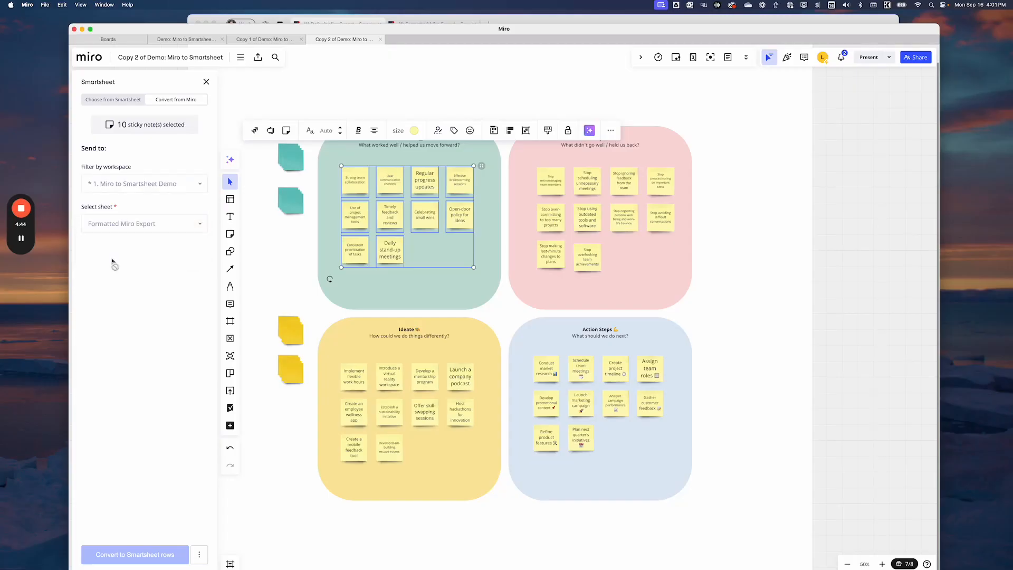
{"action": "left_click", "coordinate": [130, 552]}
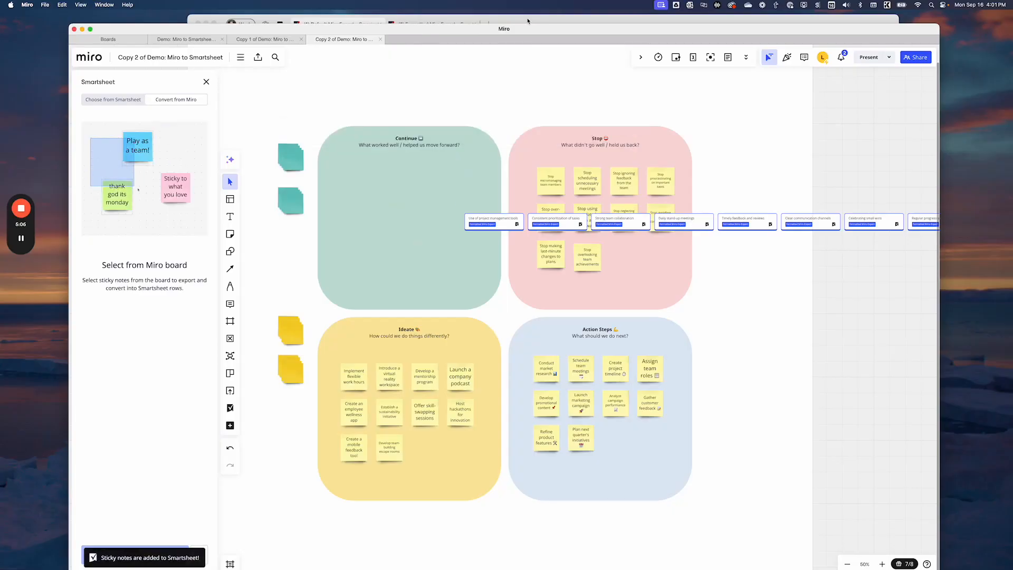
Switch to Smartsheet in the Edge browser and show the Formatted Miro Export sheet
{"action": "left_click", "coordinate": [527, 21]}
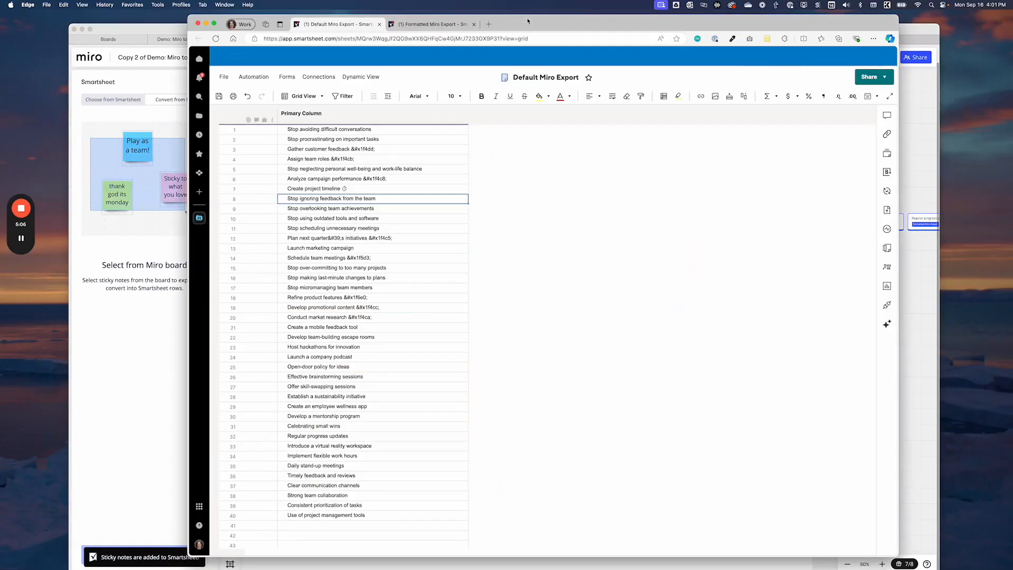
{"action": "left_click", "coordinate": [430, 25]}
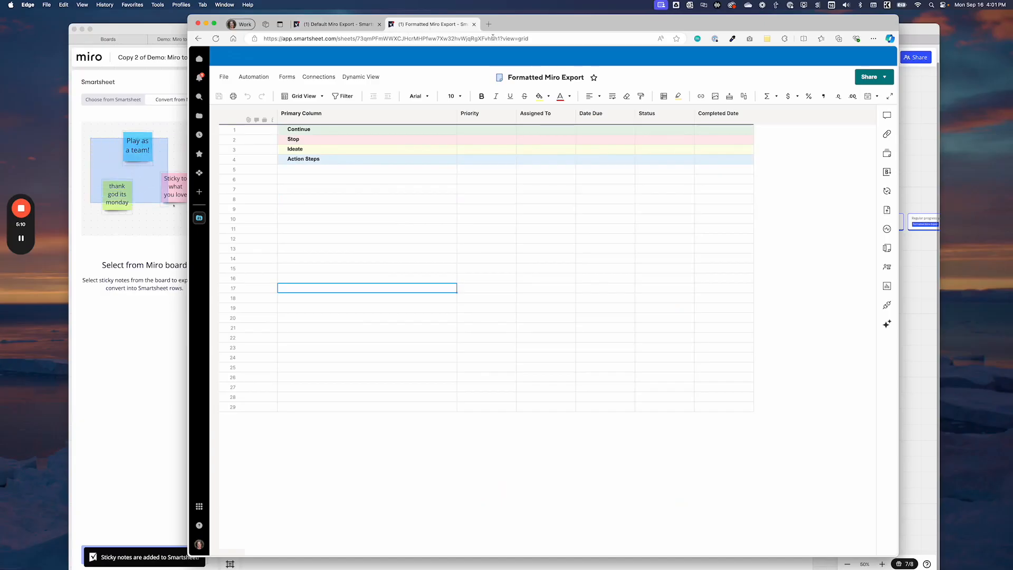
{"action": "left_click", "coordinate": [488, 248]}
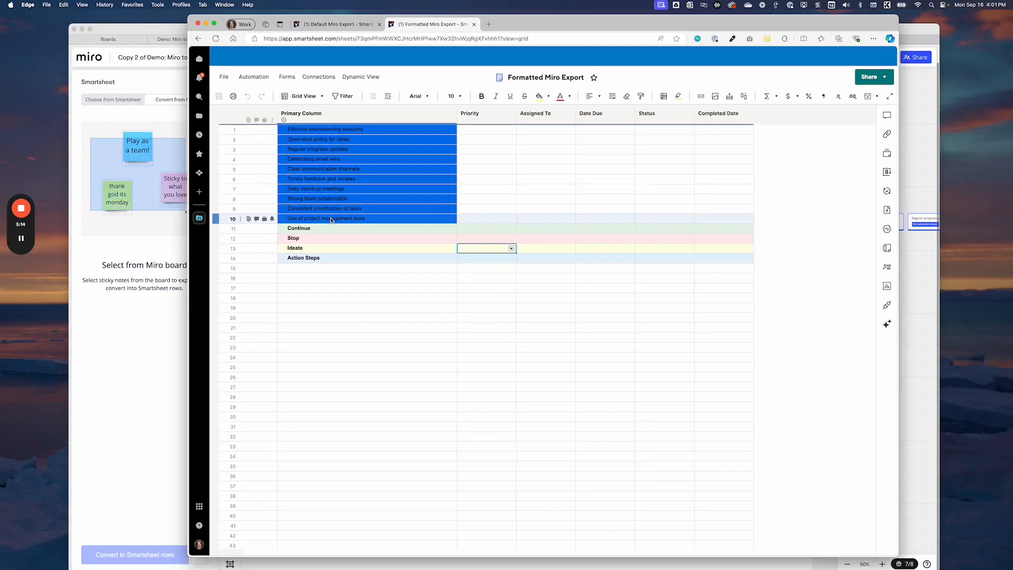
Move the ten imported rows beneath the Continue heading and indent them as its child rows
{"action": "left_click", "coordinate": [215, 130]}
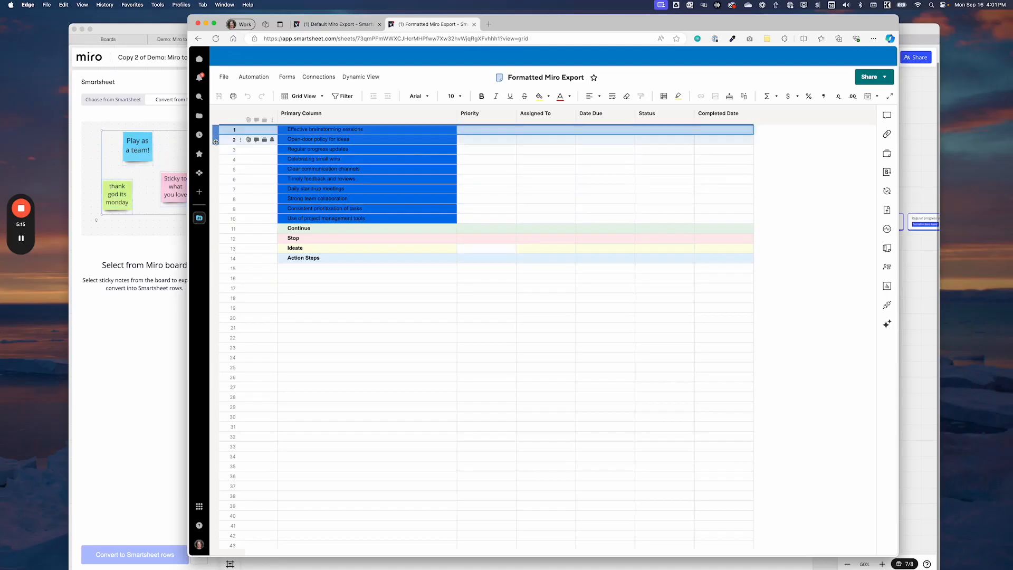
{"action": "left_click", "coordinate": [216, 218], "text": "shift"}
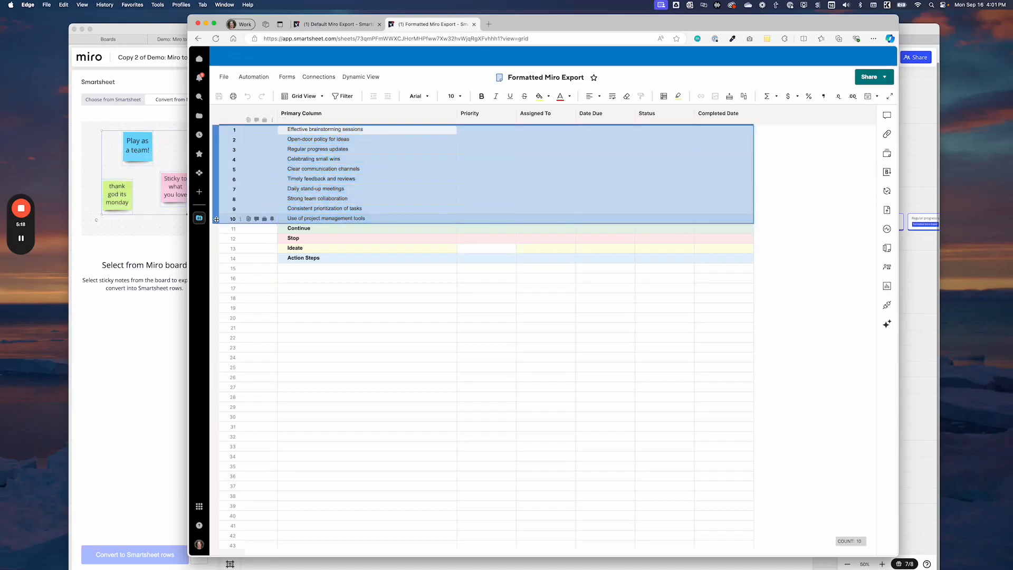
{"action": "left_click_drag", "start_coordinate": [216, 219], "coordinate": [216, 229]}
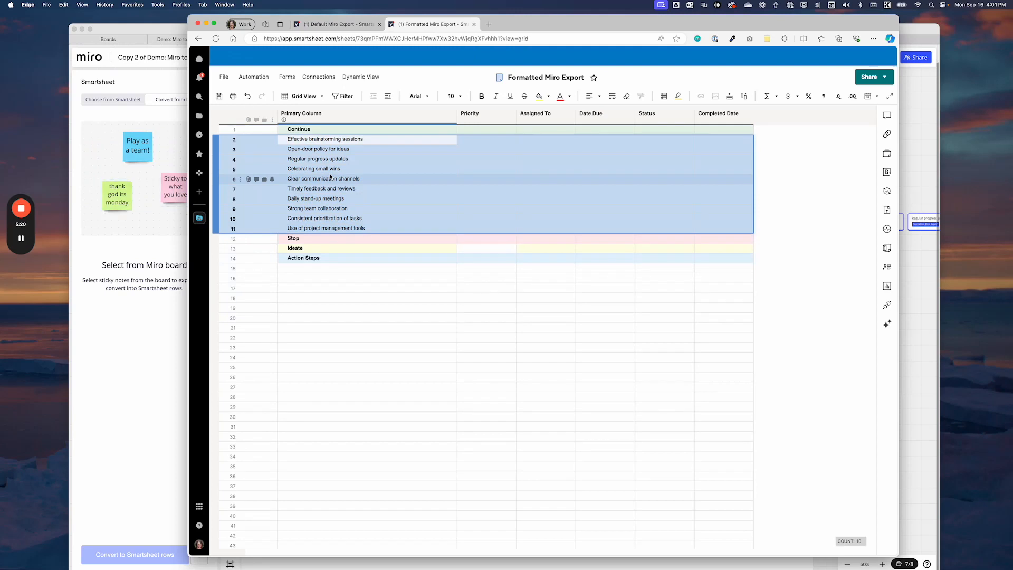
{"action": "left_click", "coordinate": [388, 95]}
{"action": "left_click", "coordinate": [327, 327]}
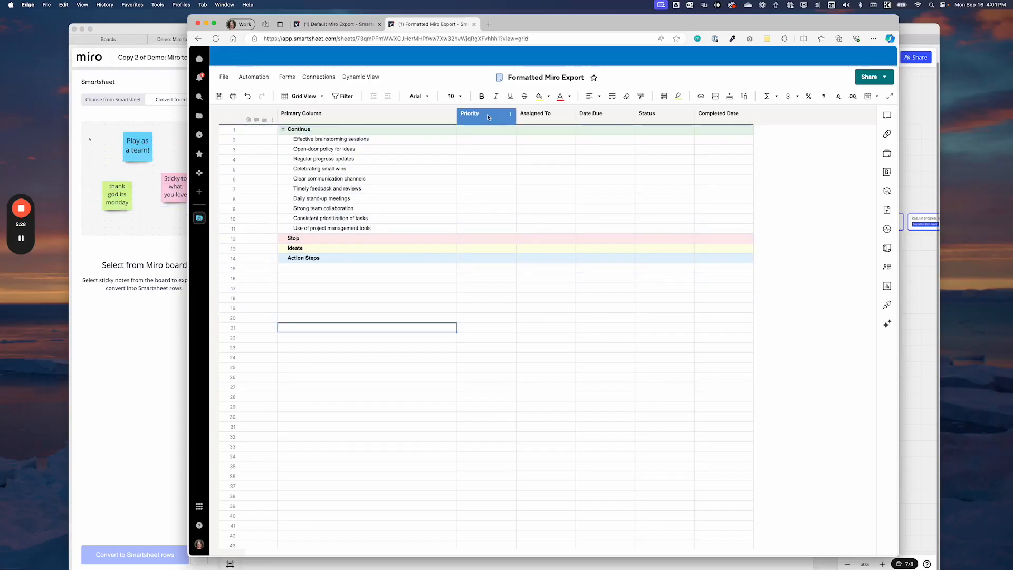
Set the "Effective brainstorming sessions" row's priority to "1 - Critical" and its status to "Not Started"
{"action": "left_click", "coordinate": [498, 141]}
{"action": "left_click", "coordinate": [511, 140]}
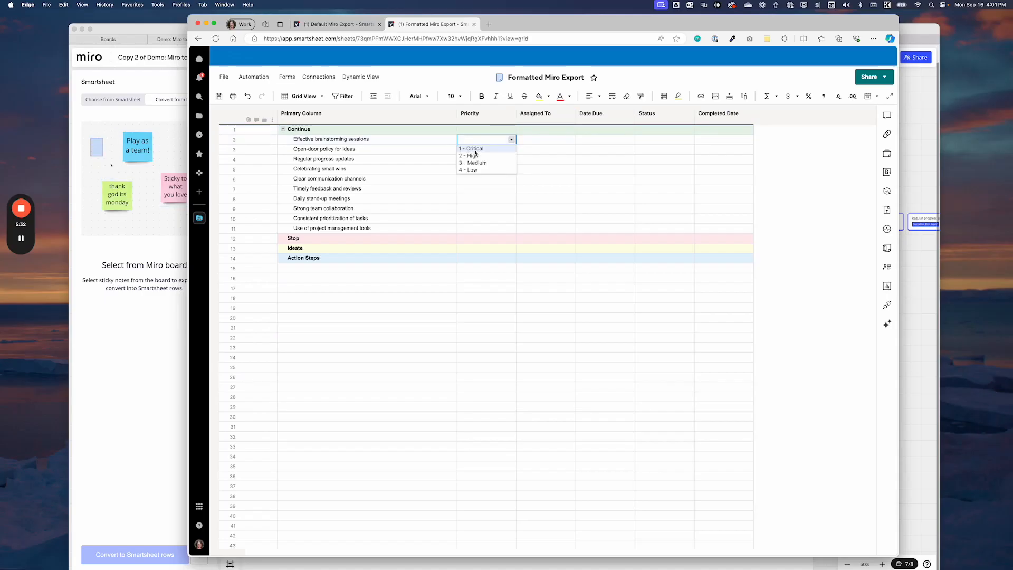
{"action": "left_click", "coordinate": [475, 153]}
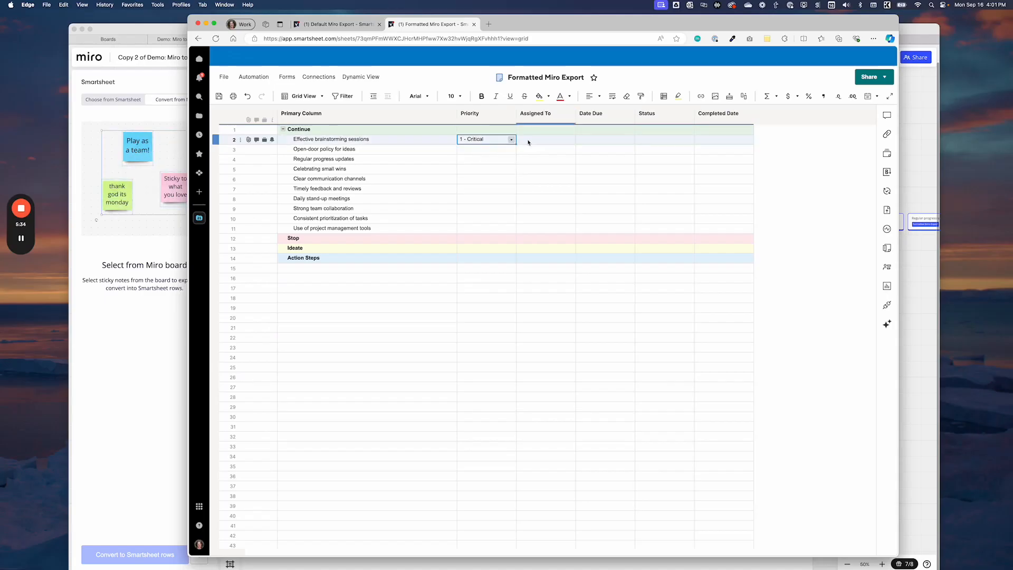
{"action": "left_click", "coordinate": [622, 141]}
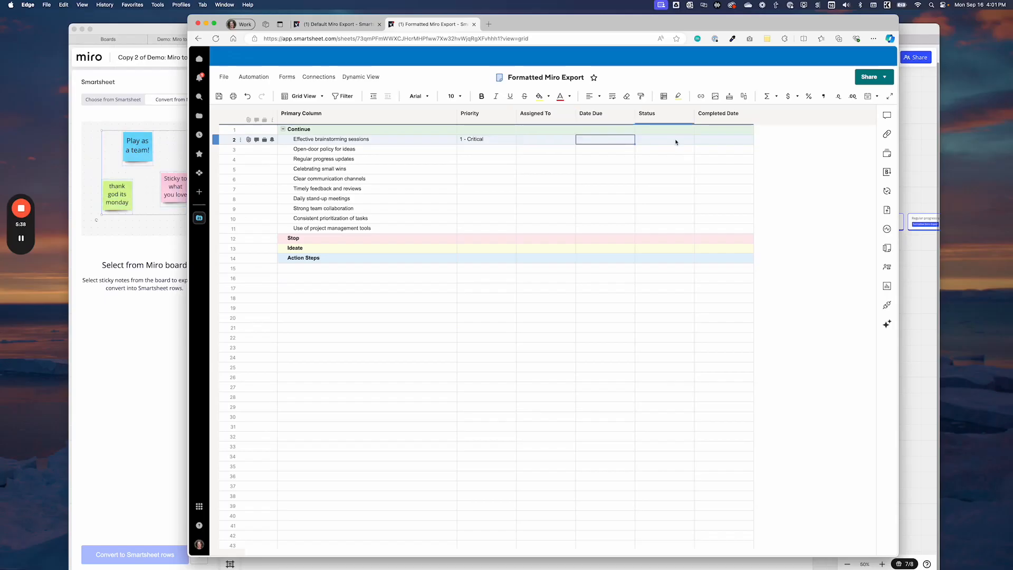
{"action": "left_click", "coordinate": [676, 142]}
{"action": "left_click", "coordinate": [689, 139]}
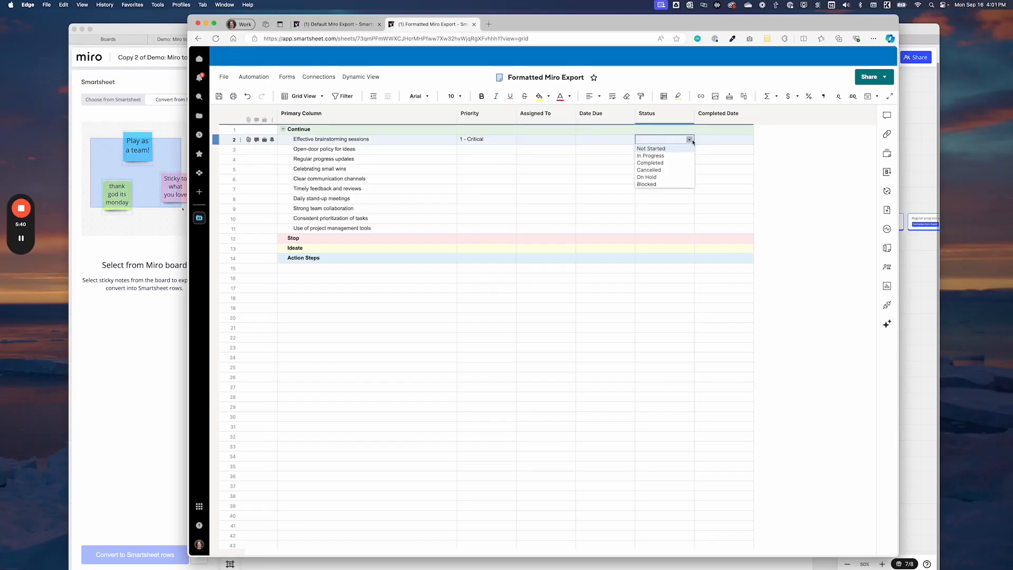
{"action": "left_click", "coordinate": [662, 149]}
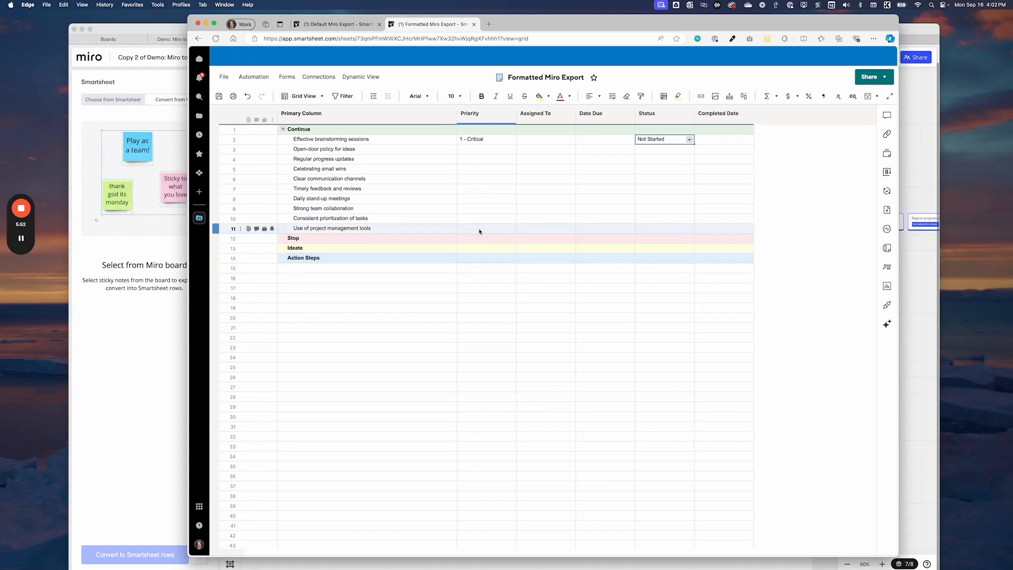
Switch to Miro and convert the two lowest sticky notes in the Stop quadrant to rows in the Formatted Miro Export sheet
{"action": "left_click", "coordinate": [163, 375]}
{"action": "left_click_drag", "start_coordinate": [530, 163], "coordinate": [539, 240]}
{"action": "left_click", "coordinate": [650, 296]}
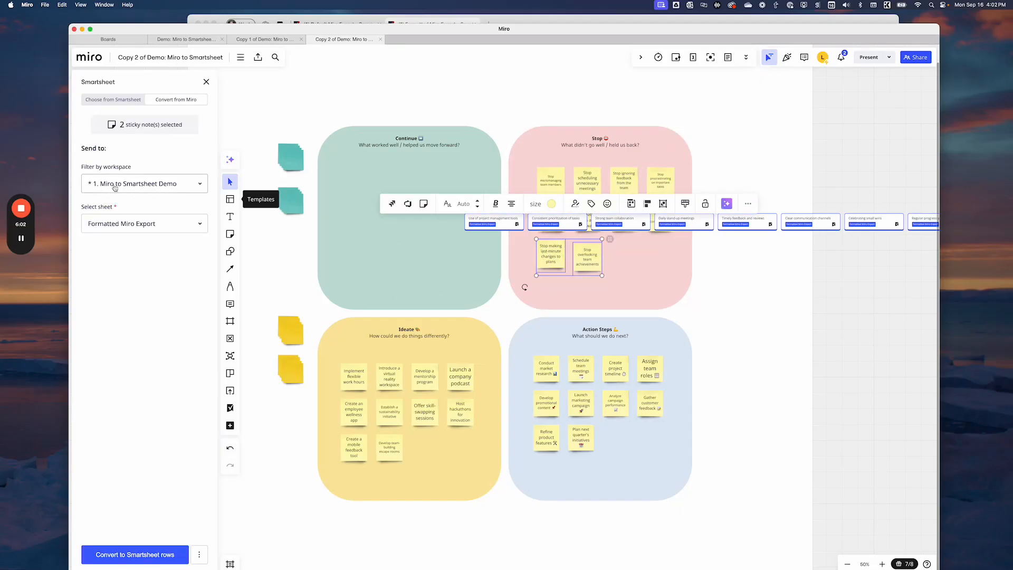
{"action": "left_click", "coordinate": [110, 554]}
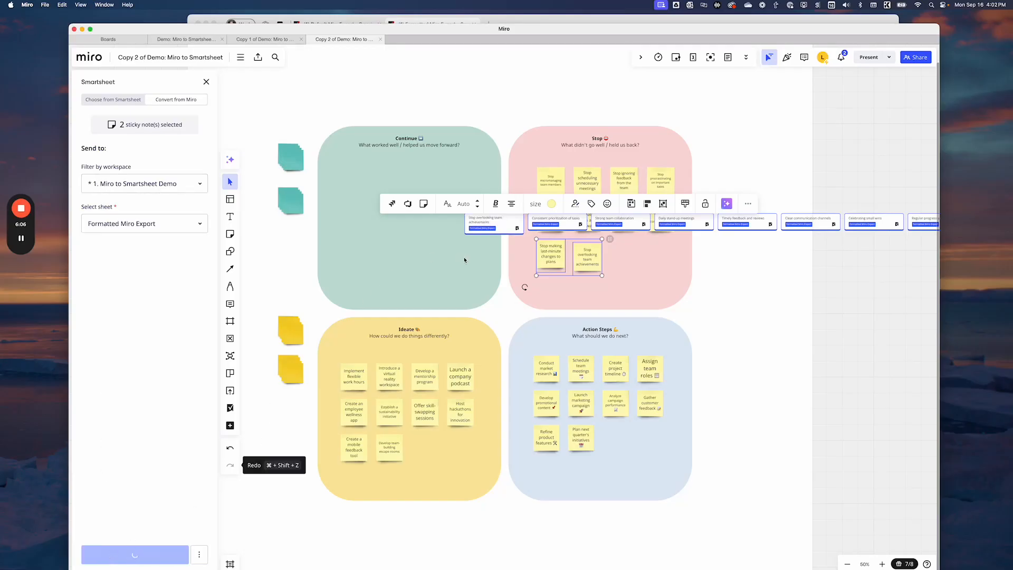
Switch to Smartsheet, save the sheet, and nest the two newly imported rows as children beneath the Stop heading
{"action": "left_click", "coordinate": [526, 20]}
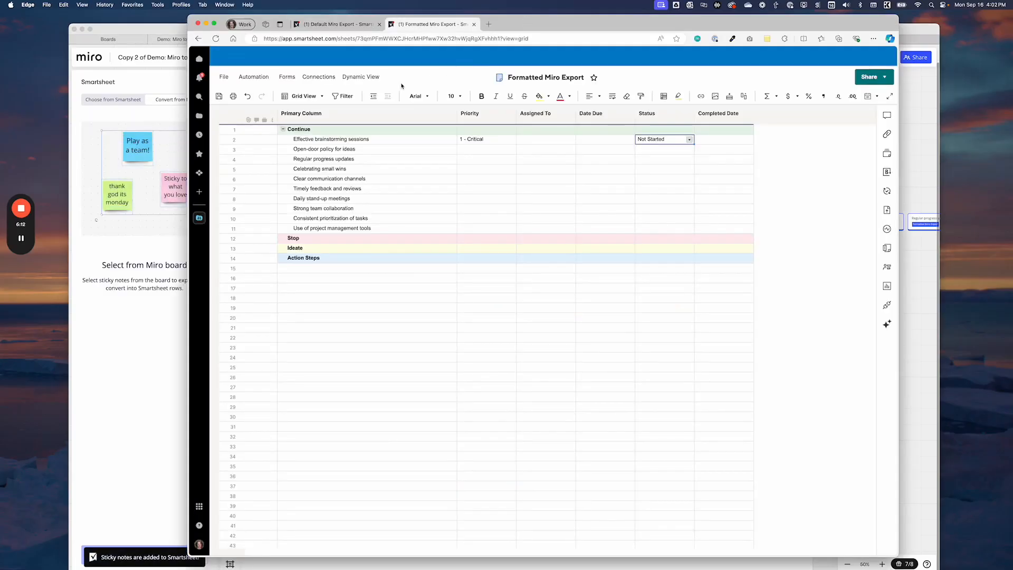
{"action": "left_click", "coordinate": [219, 97]}
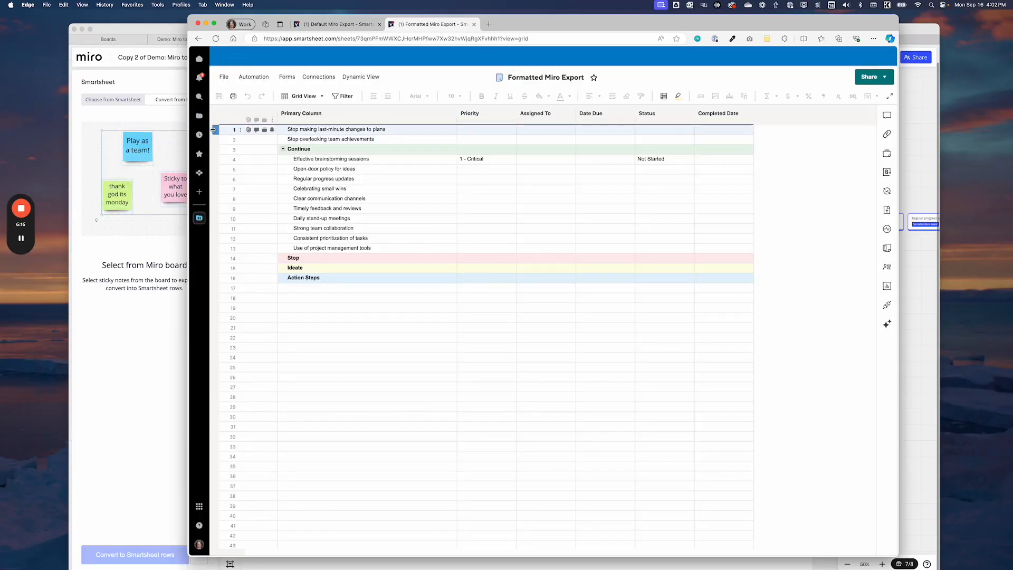
{"action": "left_click_drag", "start_coordinate": [214, 130], "coordinate": [220, 264]}
{"action": "left_click", "coordinate": [387, 97]}
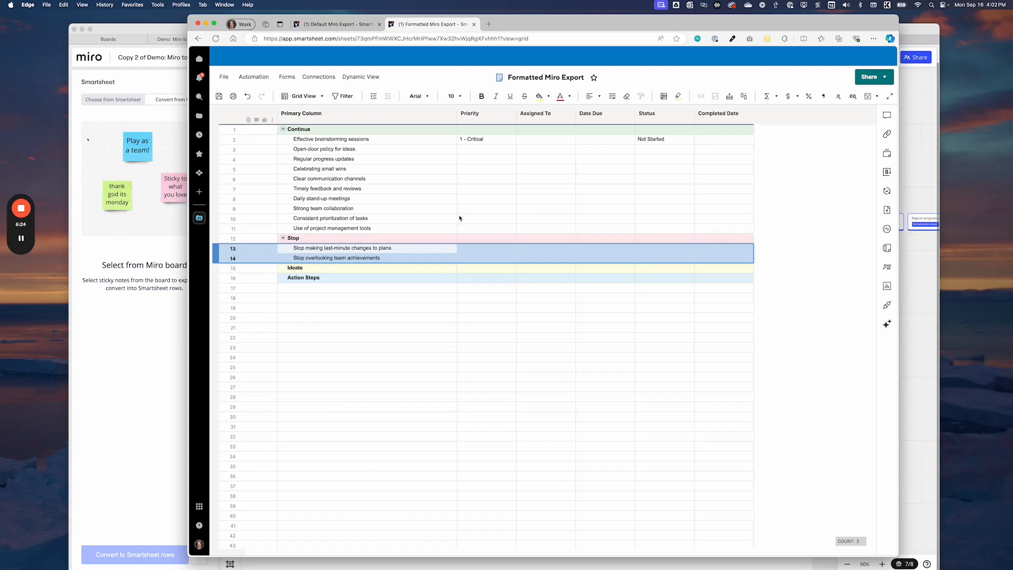
{"action": "left_click", "coordinate": [543, 456]}
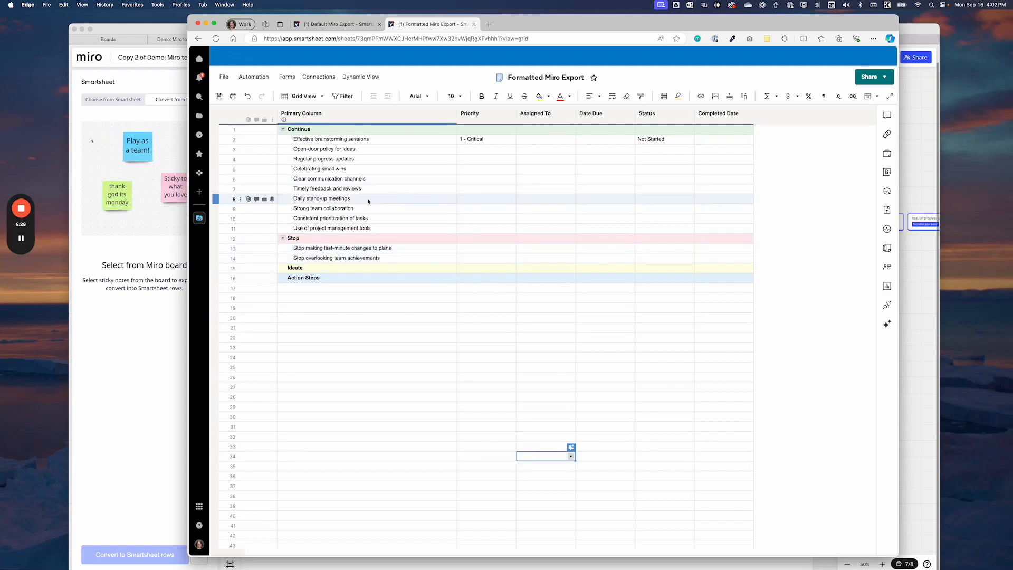
Compare the Default Miro Export sheet with the Formatted Miro Export sheet, and return to the Miro board
{"action": "left_click", "coordinate": [305, 25]}
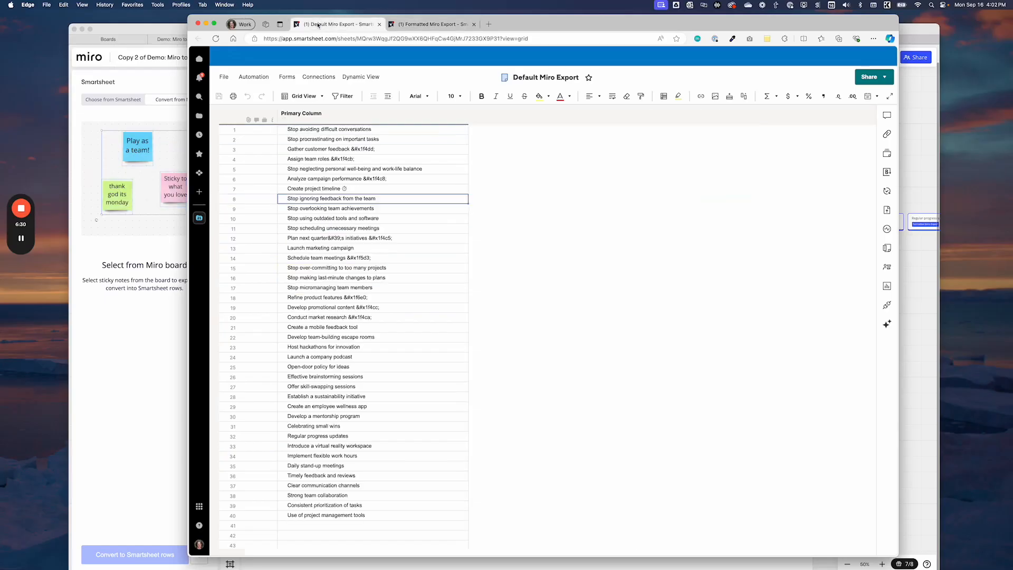
{"action": "left_click", "coordinate": [412, 29]}
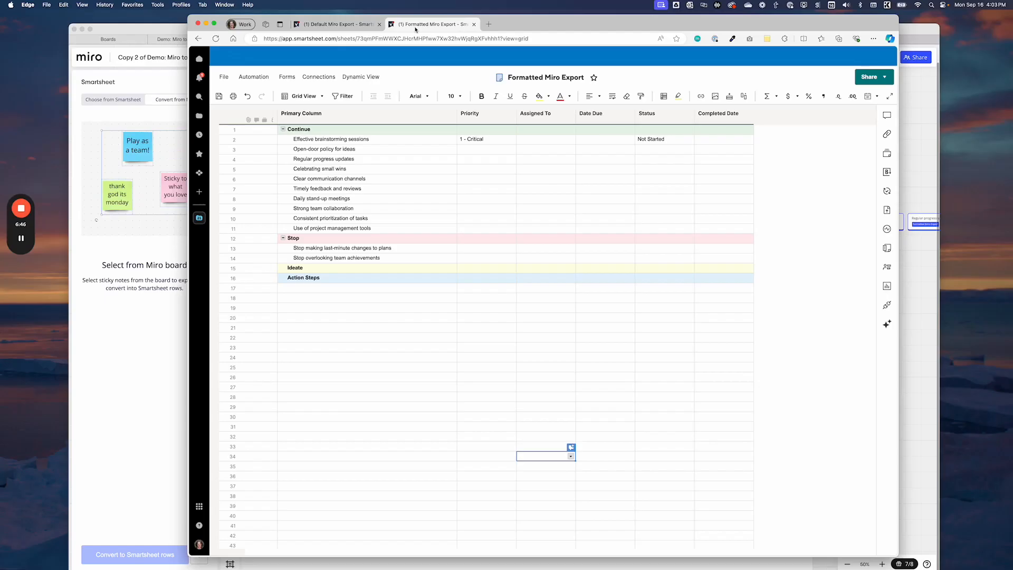
{"action": "left_click", "coordinate": [150, 335]}
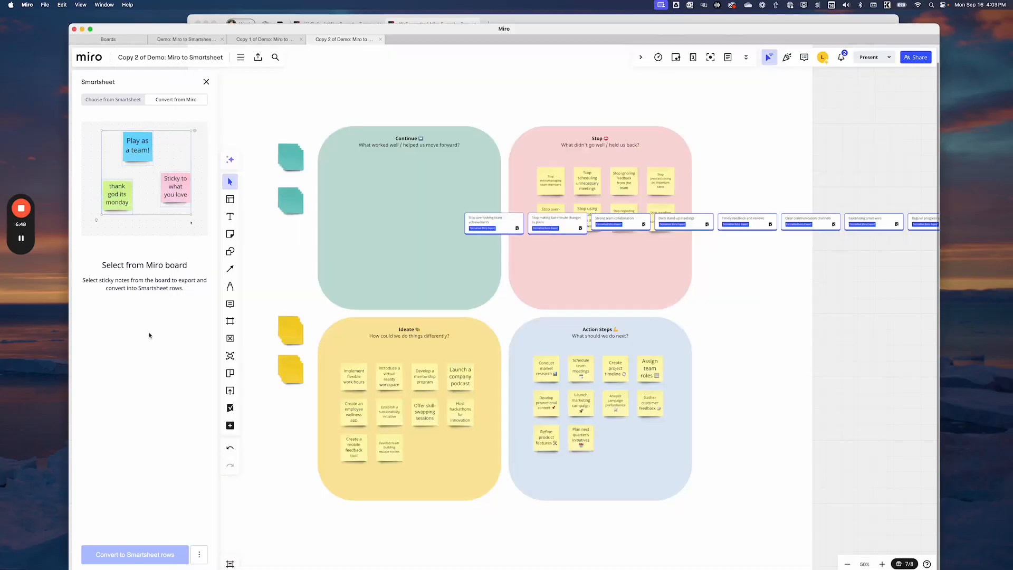